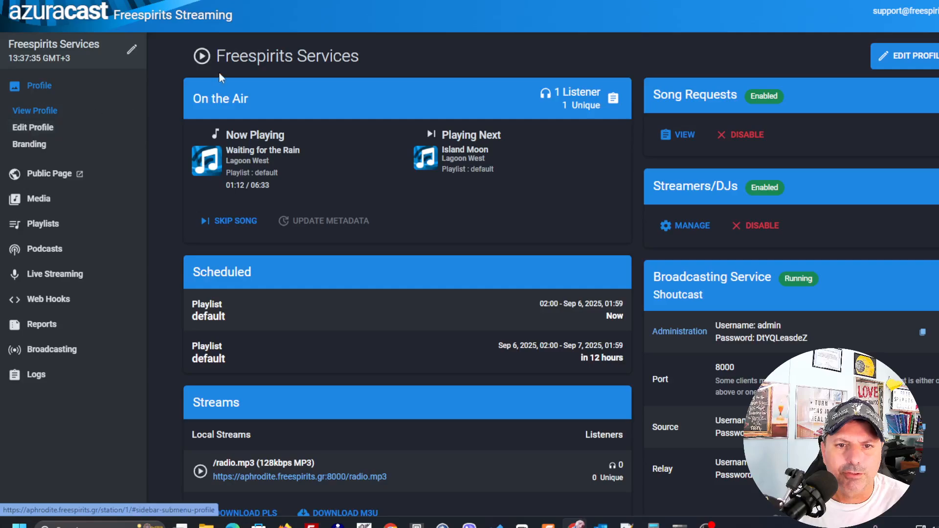
# Open the station profile editor and examine the Name and URL Stub fields
pyautogui.click(888, 58)
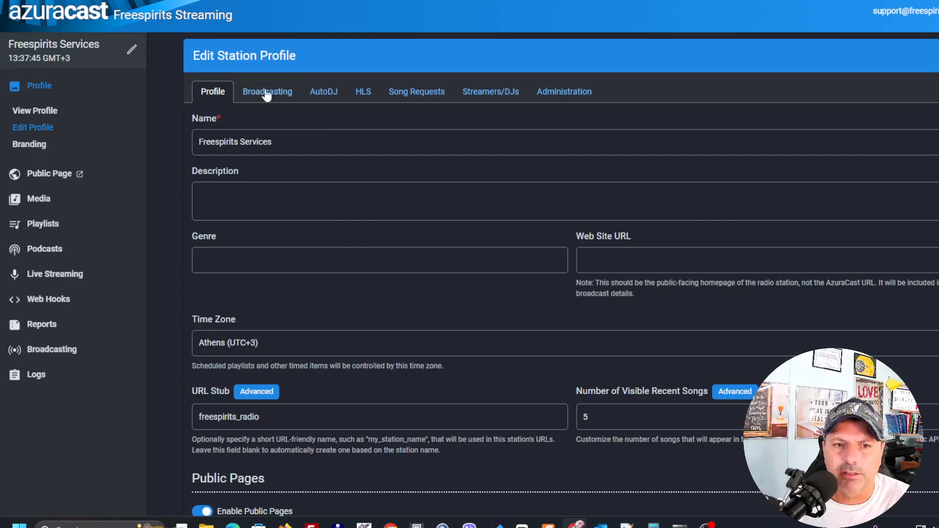
pyautogui.click(291, 141)
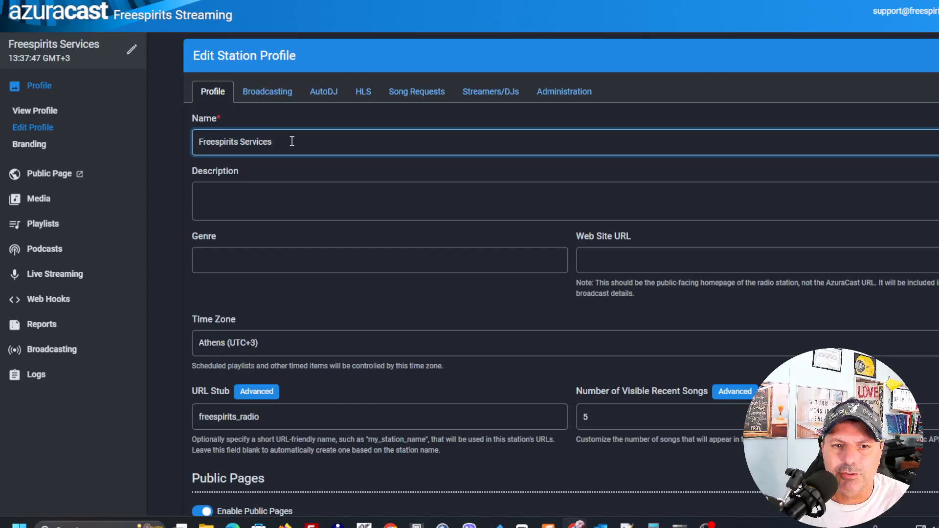
pyautogui.tripleClick(289, 141)
pyautogui.click(286, 143)
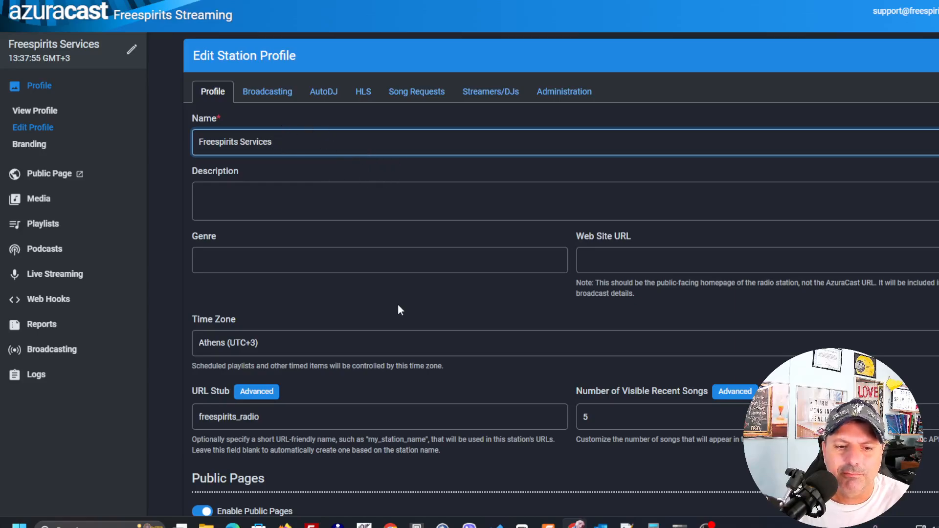
pyautogui.click(286, 418)
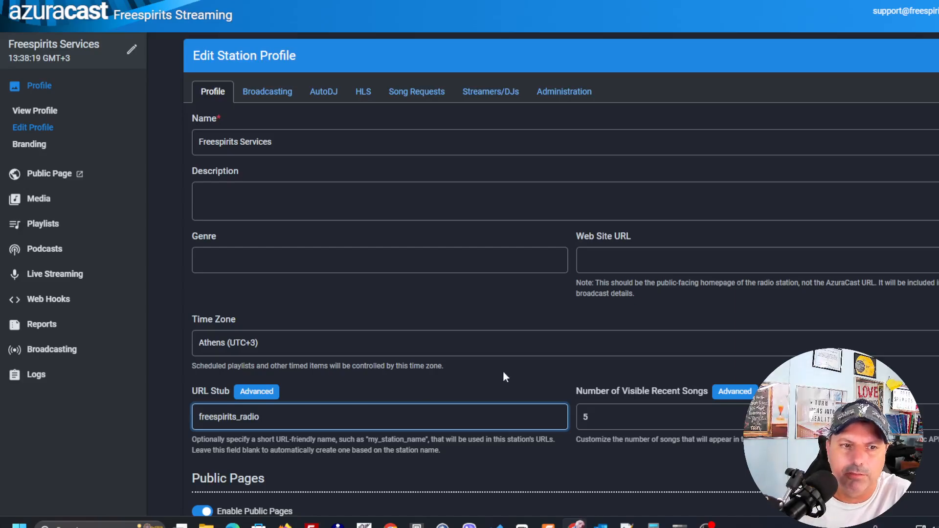
# Open the station's public page, compare its web address with the URL stub, and close that browser window
pyautogui.click(44, 175)
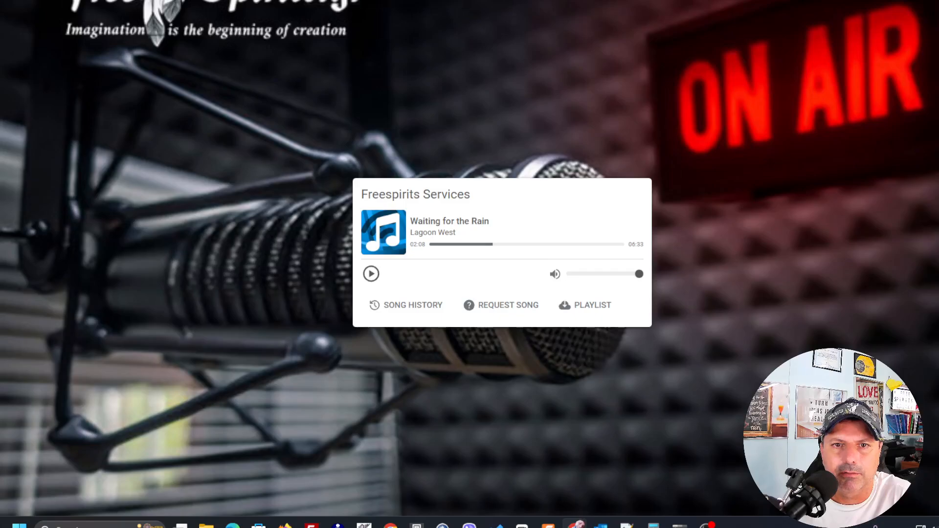
pyautogui.press('F11')
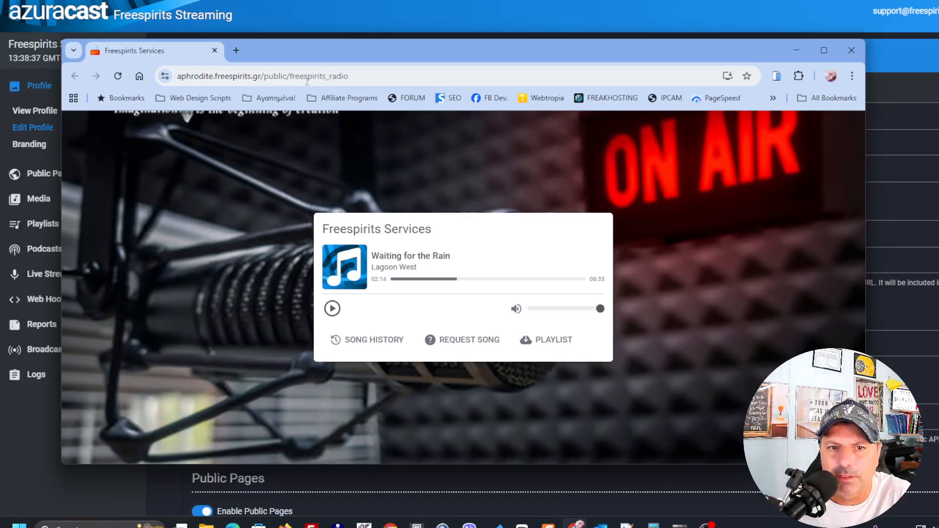
pyautogui.click(357, 76)
pyautogui.click(359, 76)
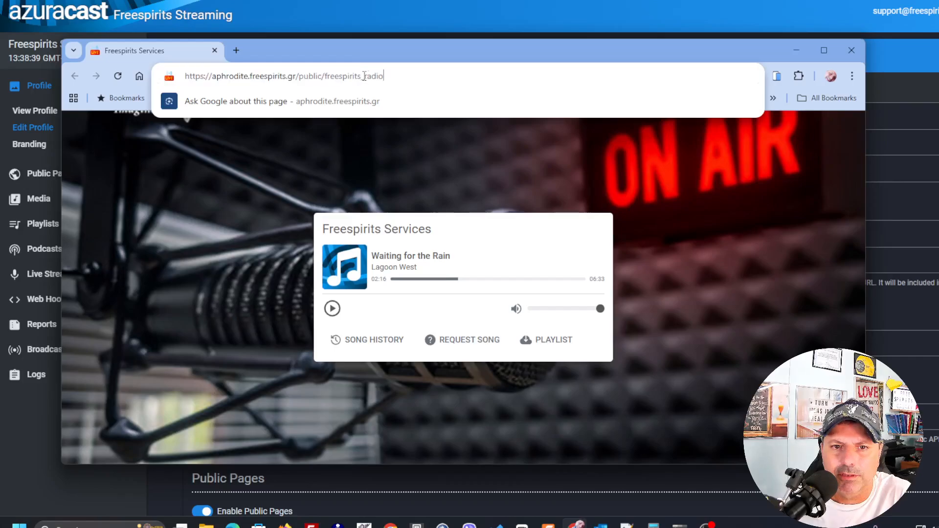
pyautogui.moveTo(387, 76); pyautogui.dragTo(324, 77)
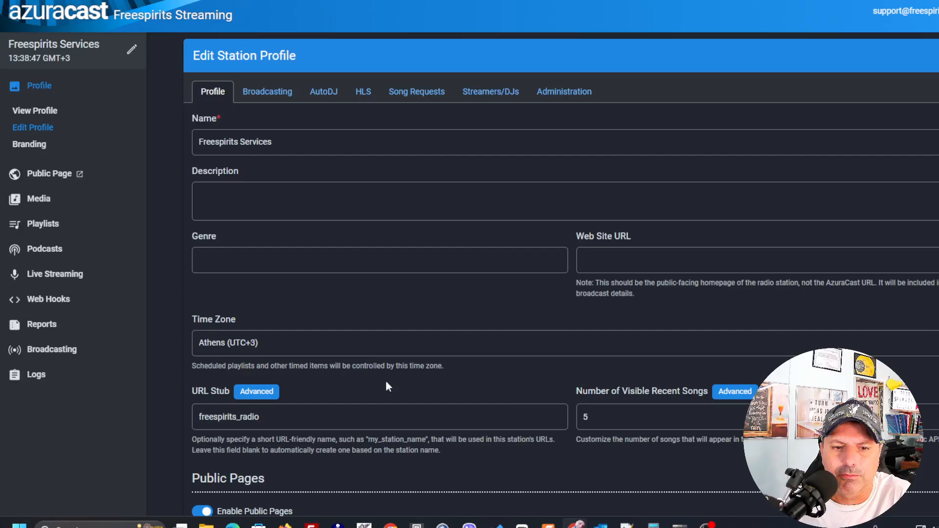
pyautogui.click(270, 421)
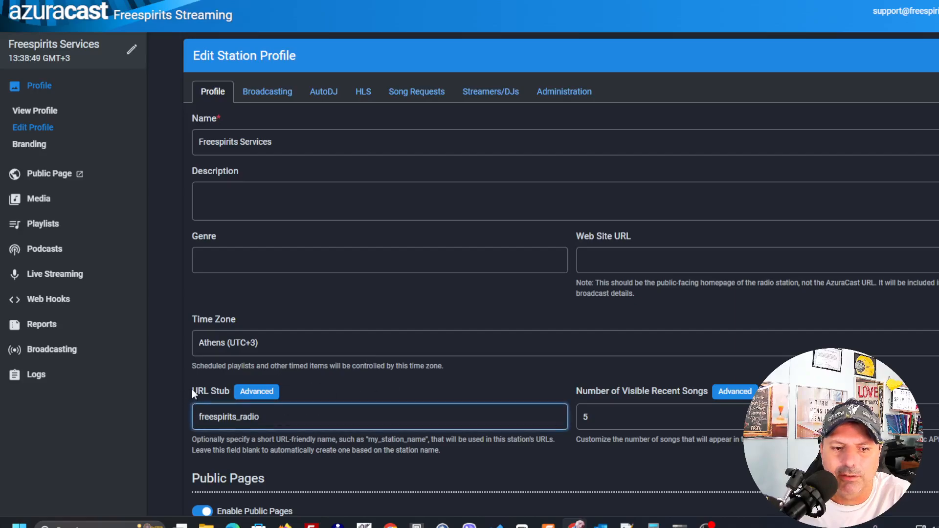
pyautogui.moveTo(706, 525)
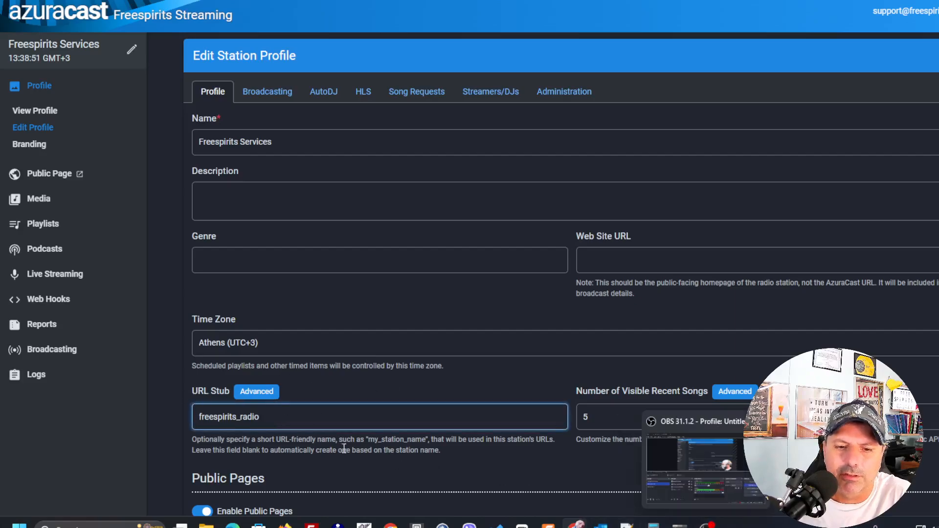
pyautogui.moveTo(576, 524)
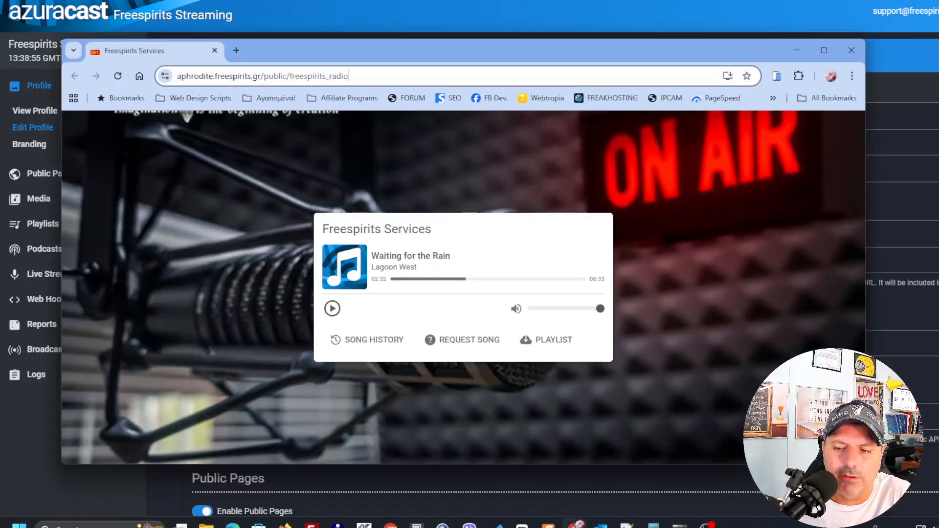
pyautogui.click(728, 465)
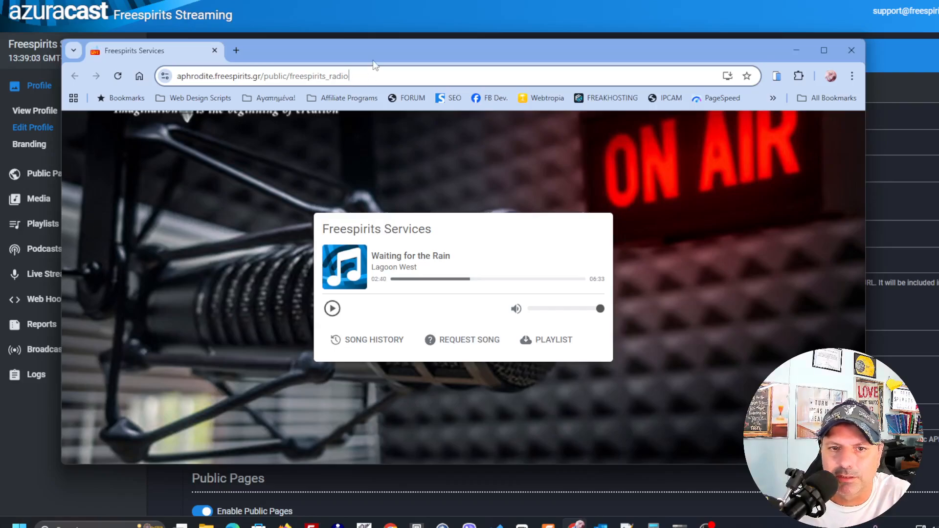
pyautogui.moveTo(373, 54); pyautogui.dragTo(744, 77)
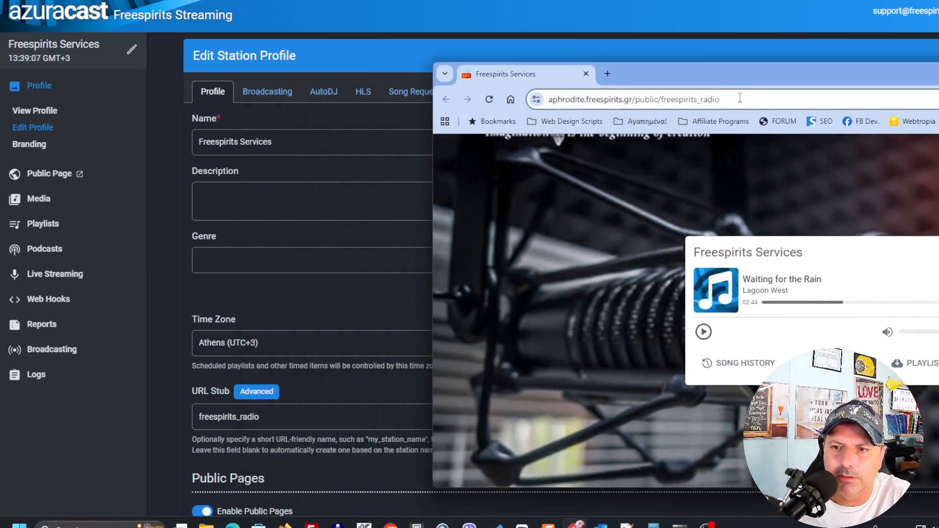
pyautogui.moveTo(780, 79); pyautogui.dragTo(480, 85)
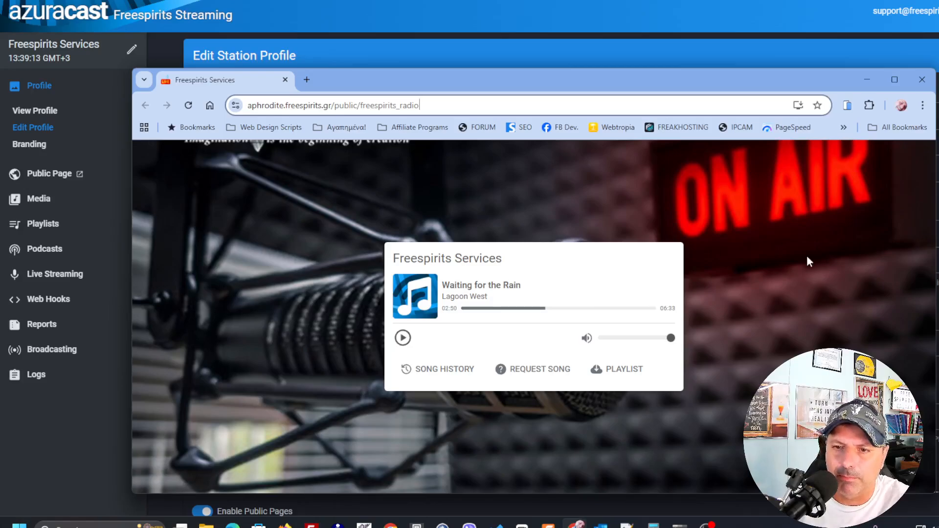
pyautogui.click(922, 79)
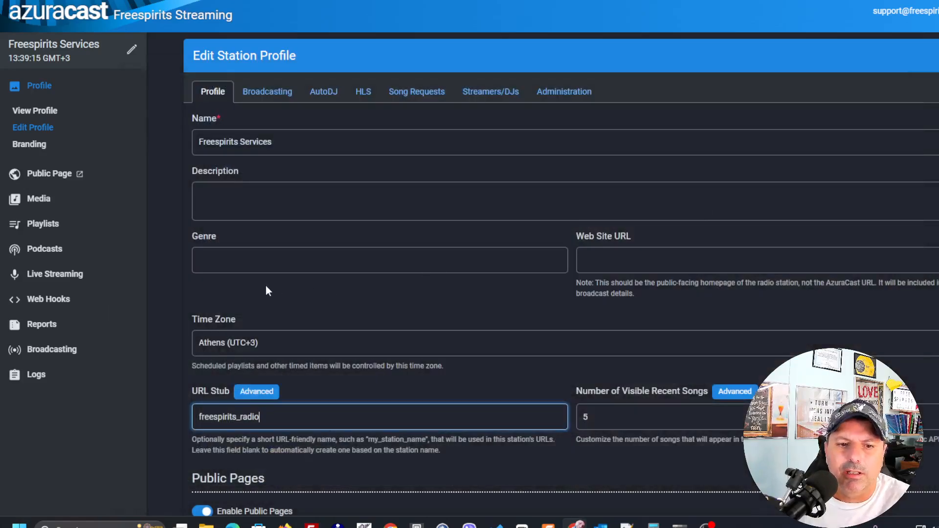
pyautogui.click(278, 199)
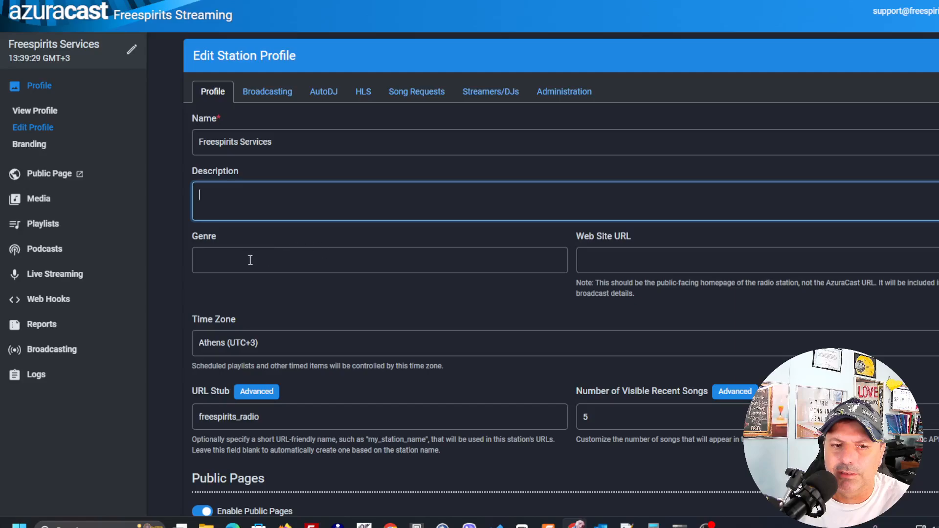
pyautogui.click(638, 267)
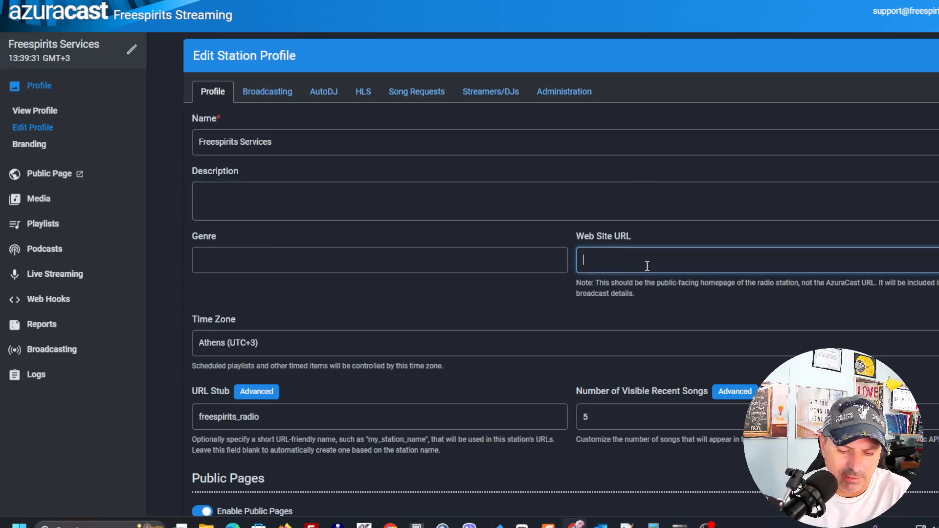
pyautogui.write('htt')
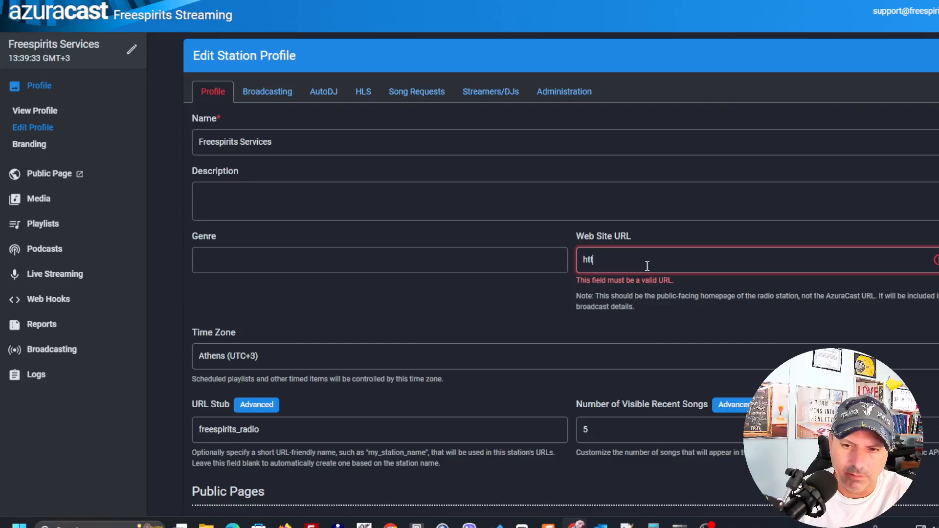
pyautogui.write('ps')
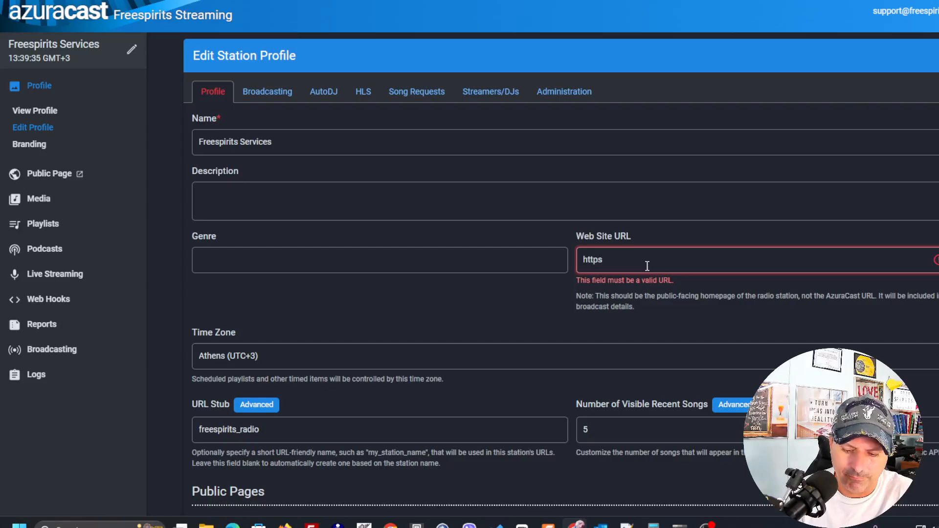
pyautogui.write('://')
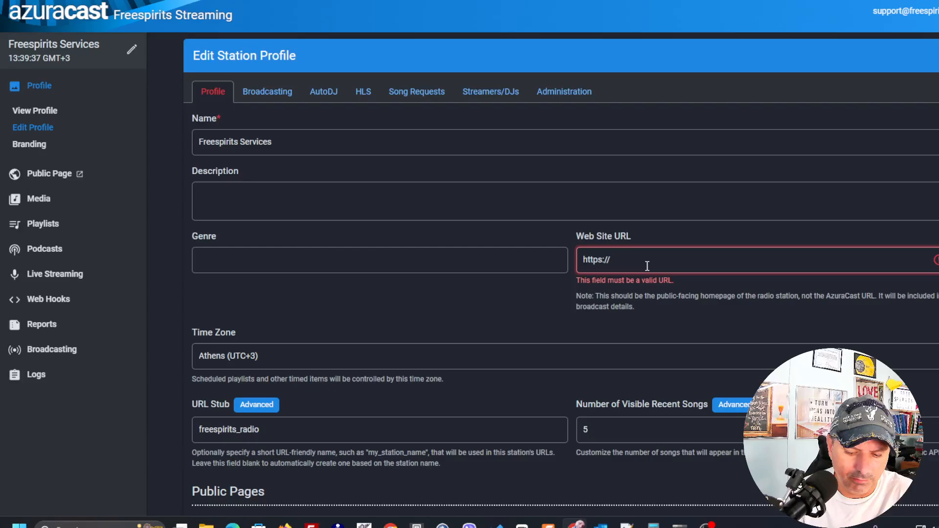
pyautogui.write('frees')
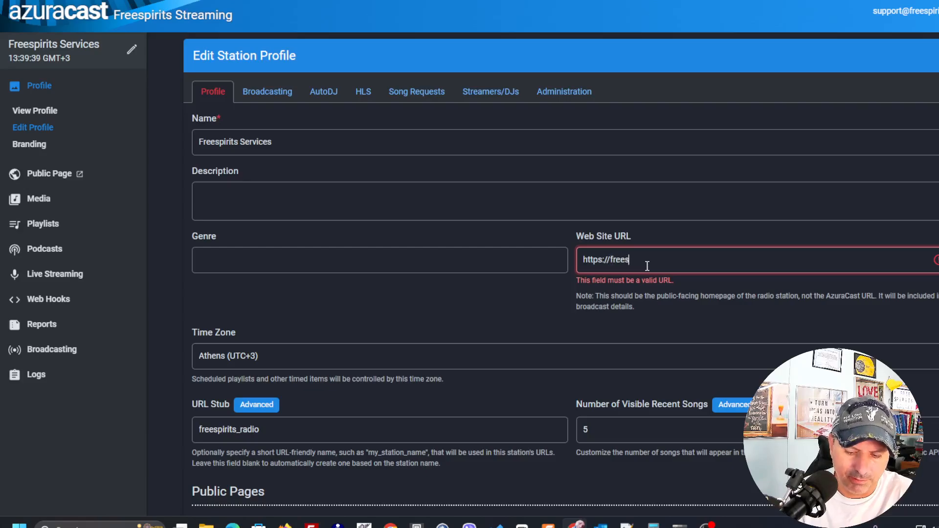
pyautogui.write('pirits.')
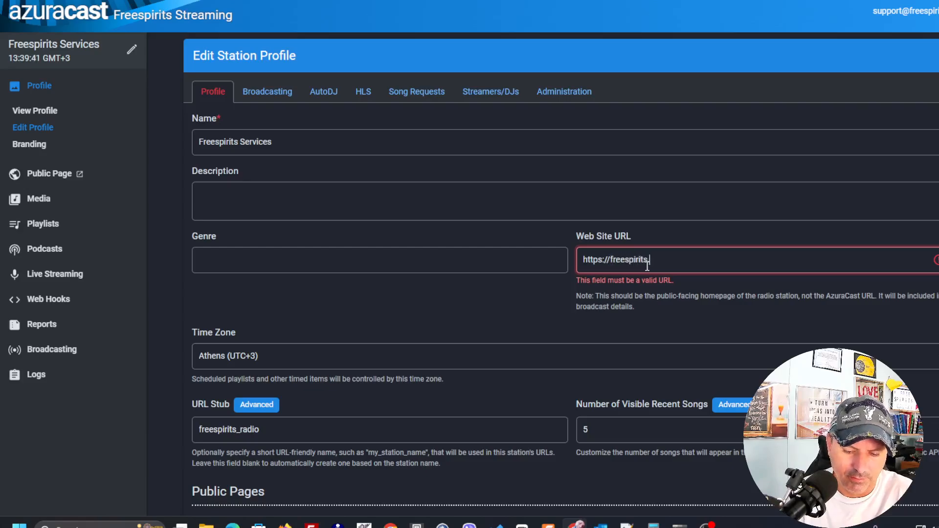
pyautogui.write('gr')
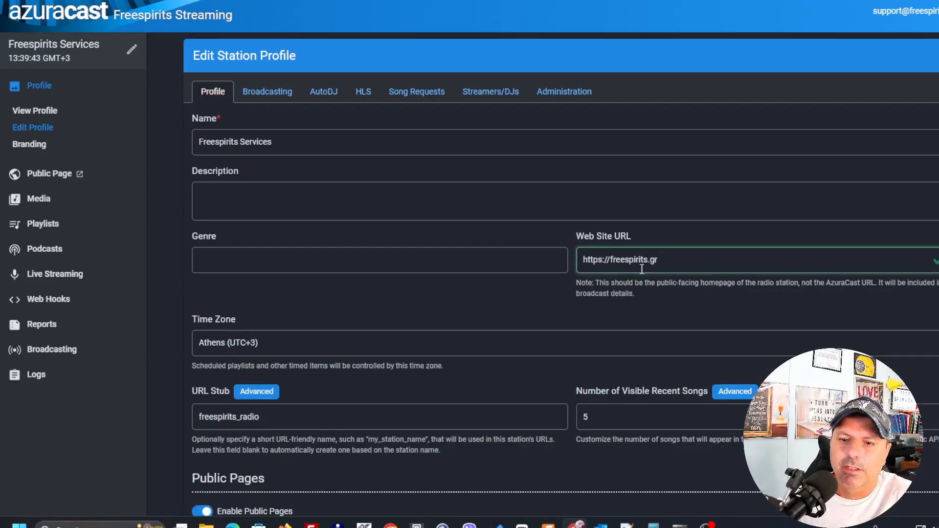
# Set the station's genre to Pop Music
pyautogui.click(339, 270)
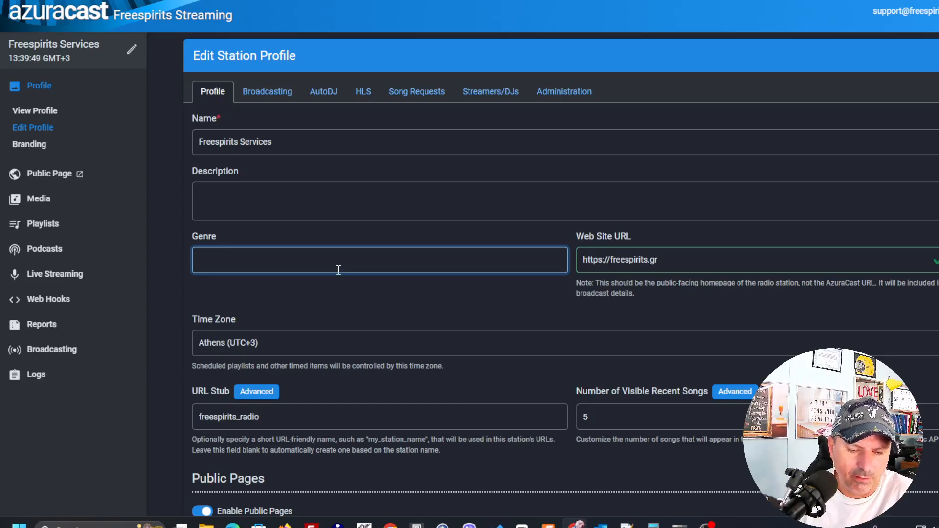
pyautogui.write('Pop')
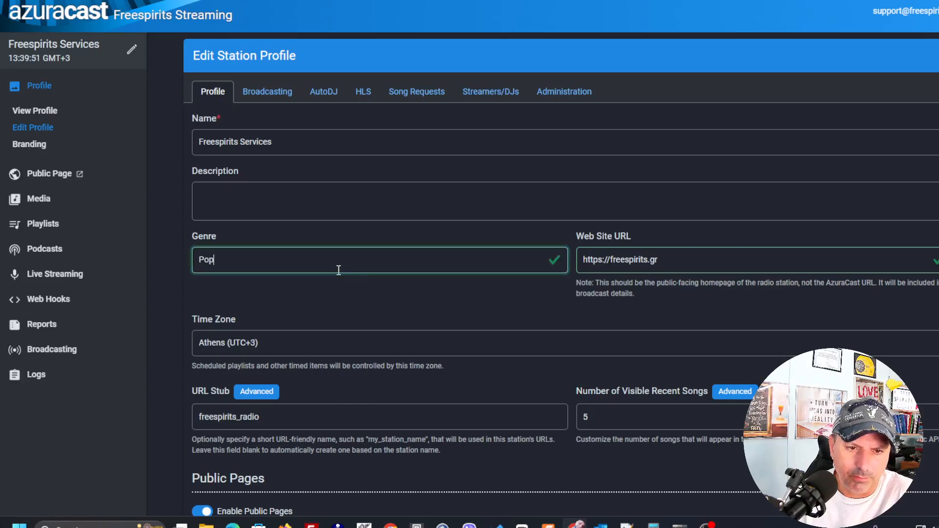
pyautogui.write(' Music')
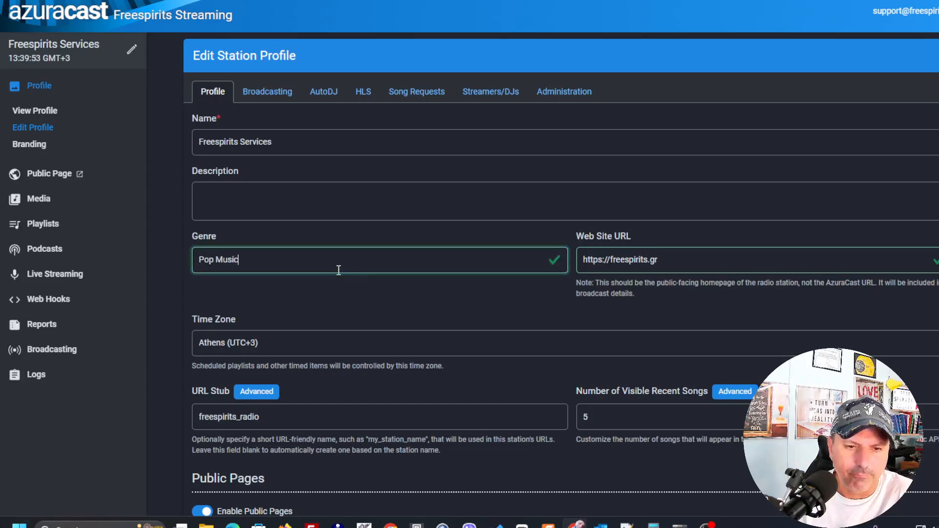
# Enter the station description "Great all day Pop music"
pyautogui.click(349, 196)
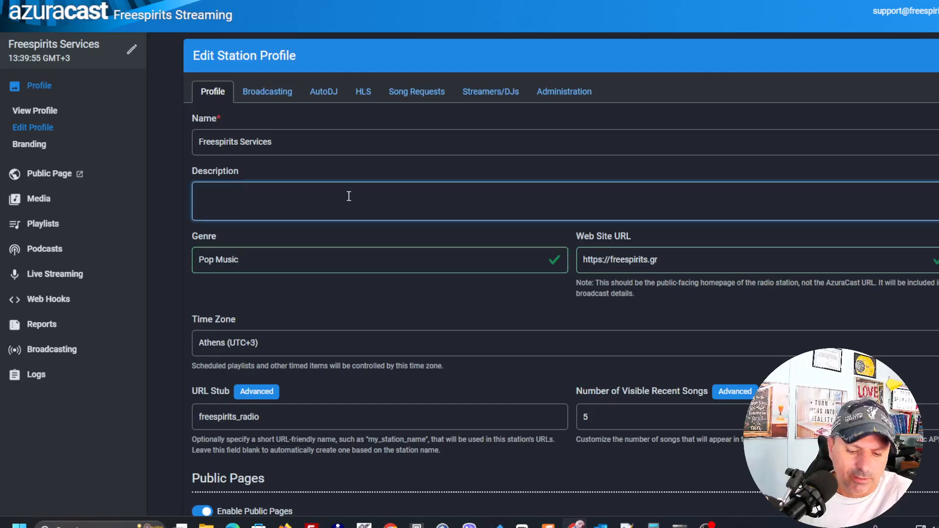
pyautogui.write('Great P')
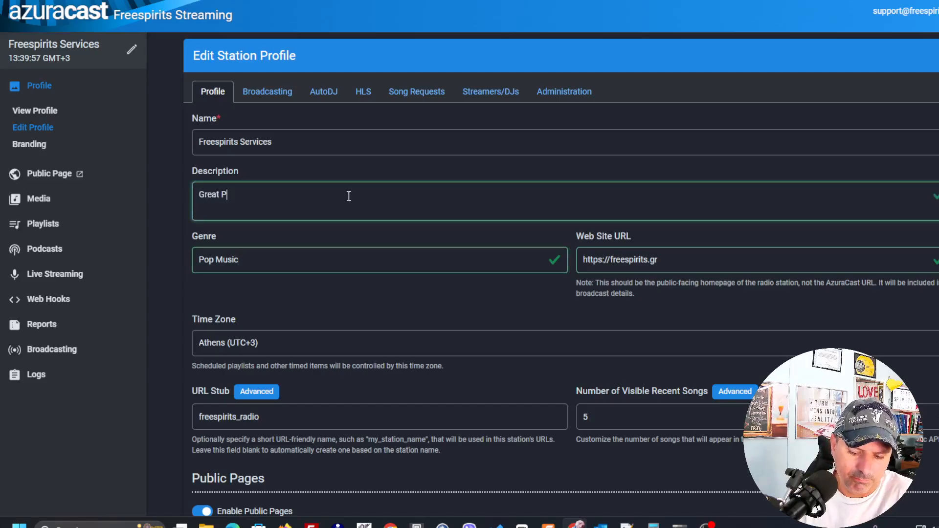
pyautogui.write('op')
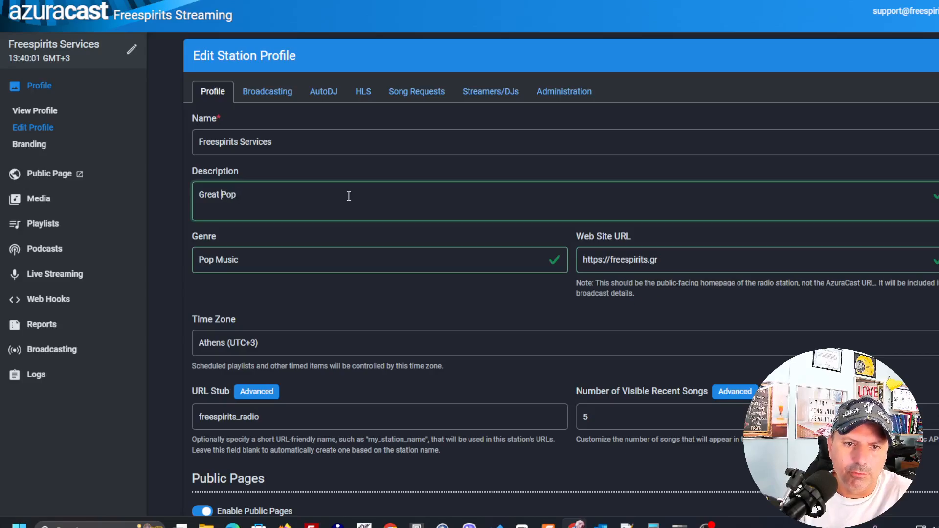
pyautogui.write(' all da')
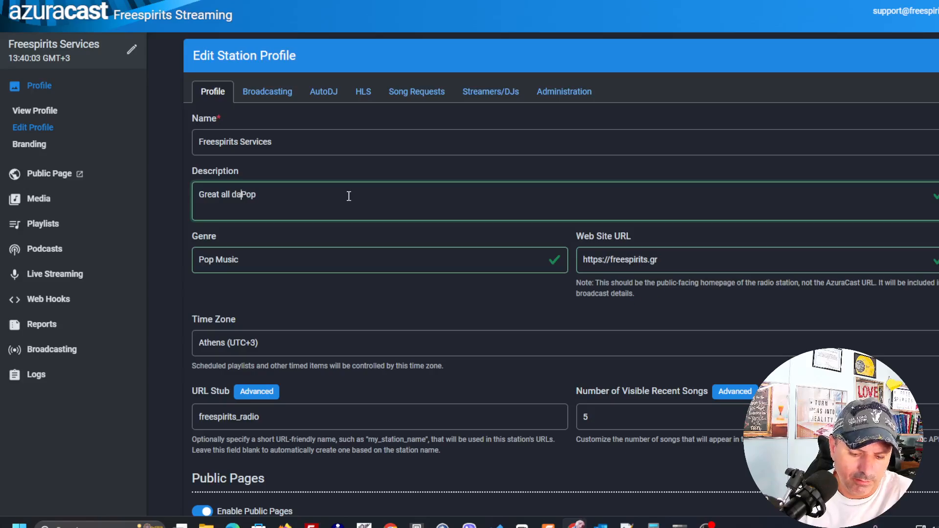
pyautogui.write('y')
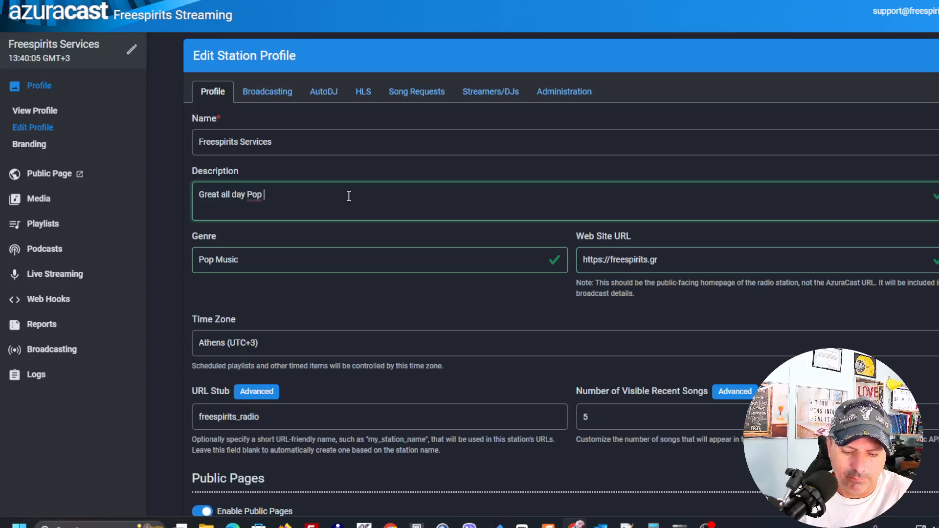
pyautogui.write('music')
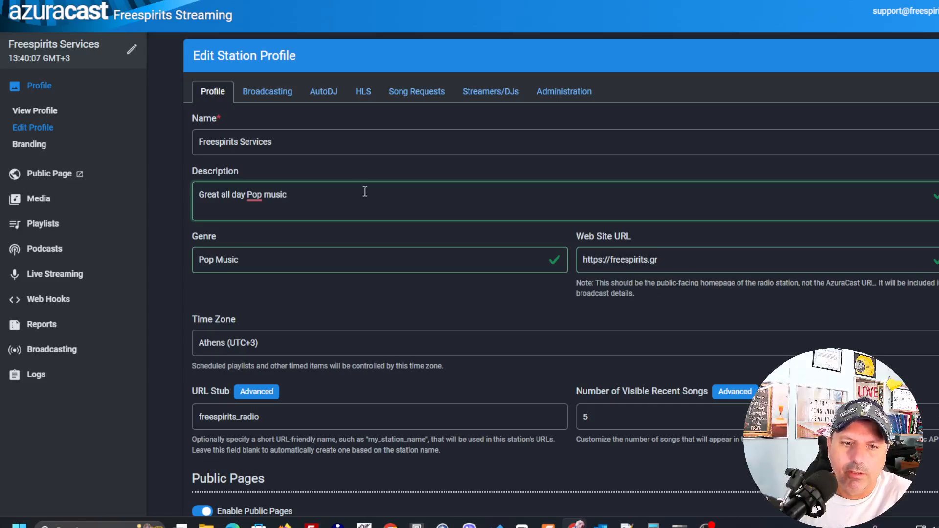
# Save the profile changes and open the page for reloading the station to apply them
pyautogui.scroll(-5, 371, 274)
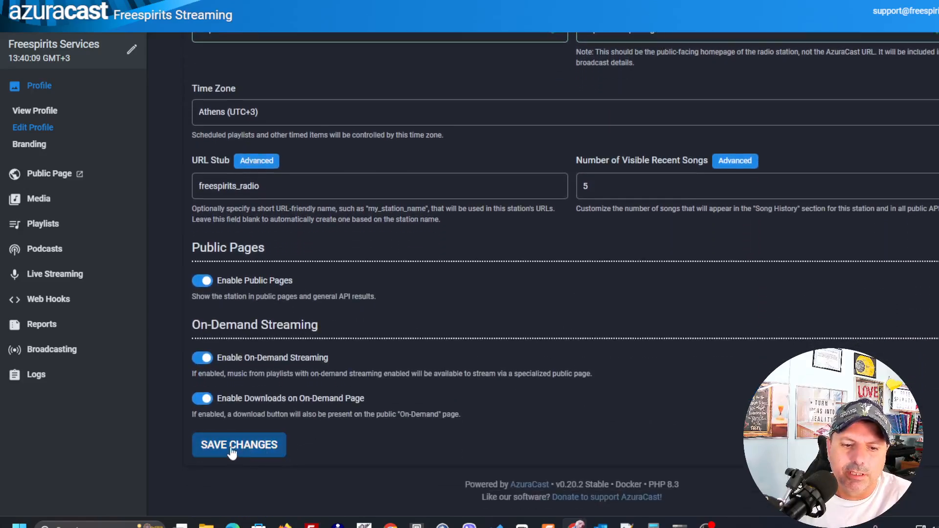
pyautogui.click(232, 446)
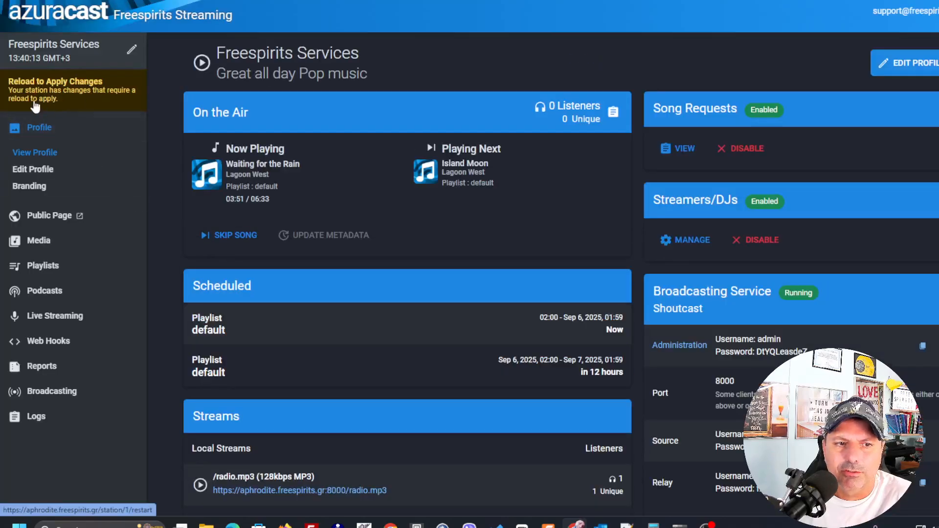
pyautogui.click(62, 96)
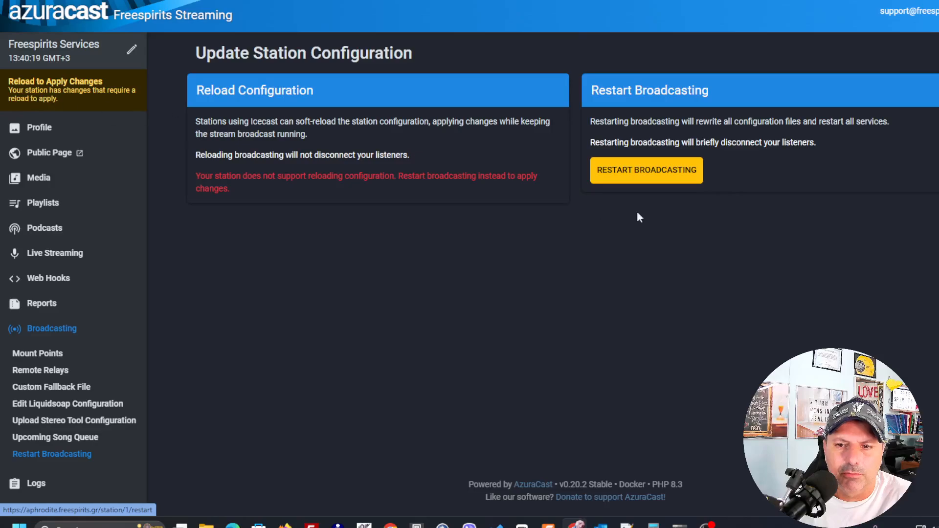
# Restart broadcasting to apply the station changes, confirming the restart
pyautogui.click(665, 179)
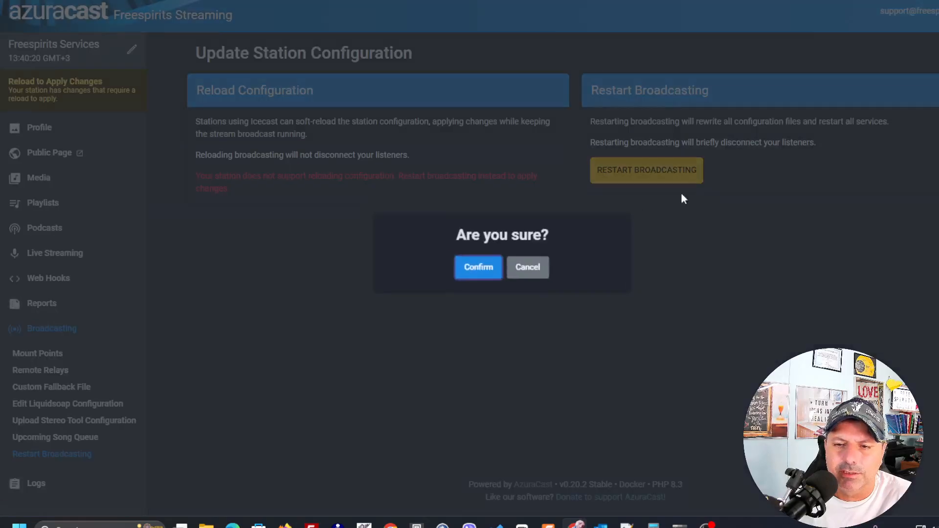
pyautogui.click(477, 275)
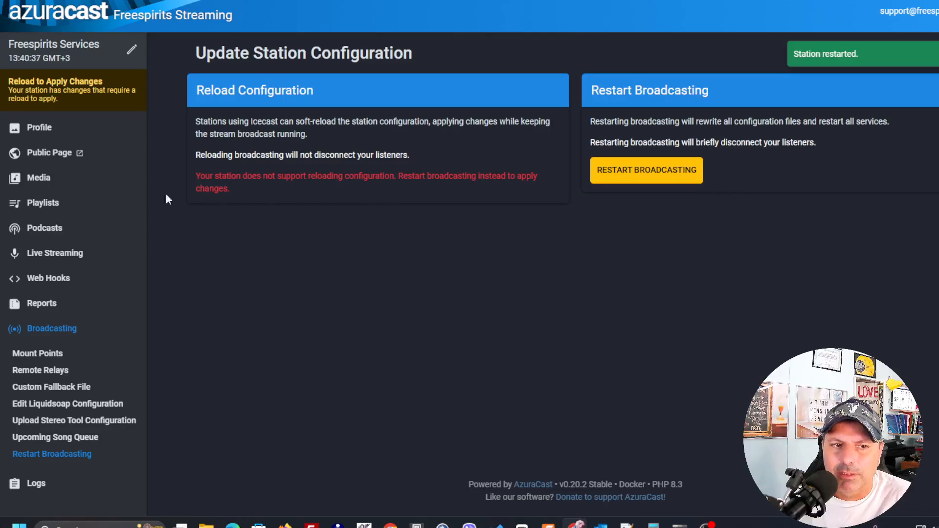
# Open the station profile and its public page, switching between the two tabs to check the stream
pyautogui.click(44, 127)
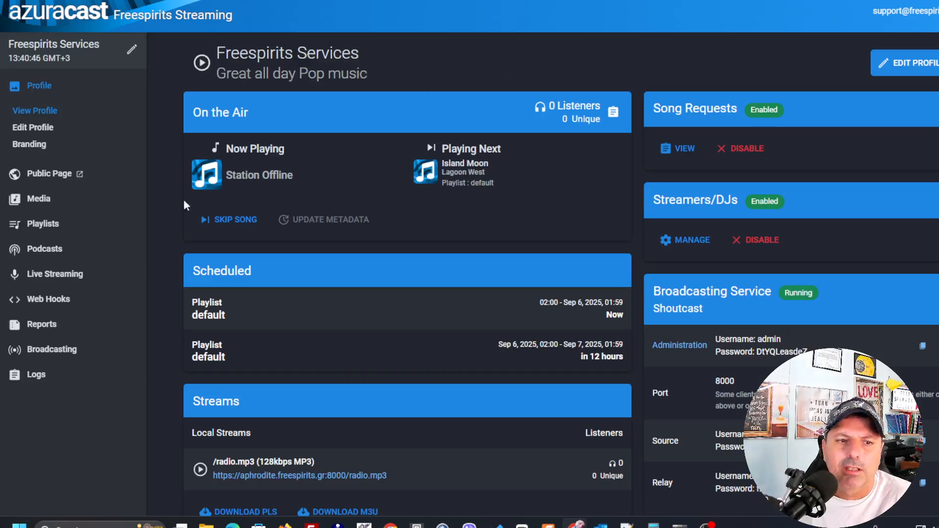
pyautogui.click(78, 173)
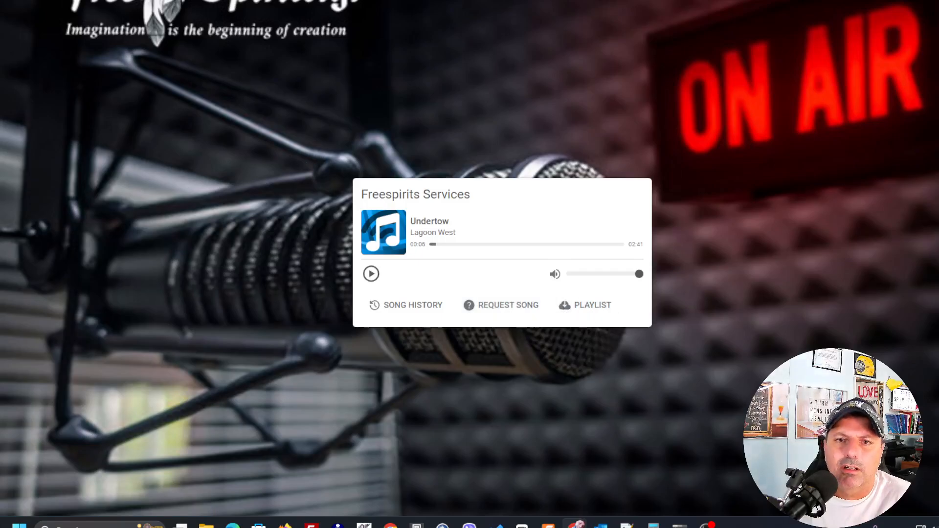
pyautogui.hotkey('ctrl', 'shift', 'Tab')
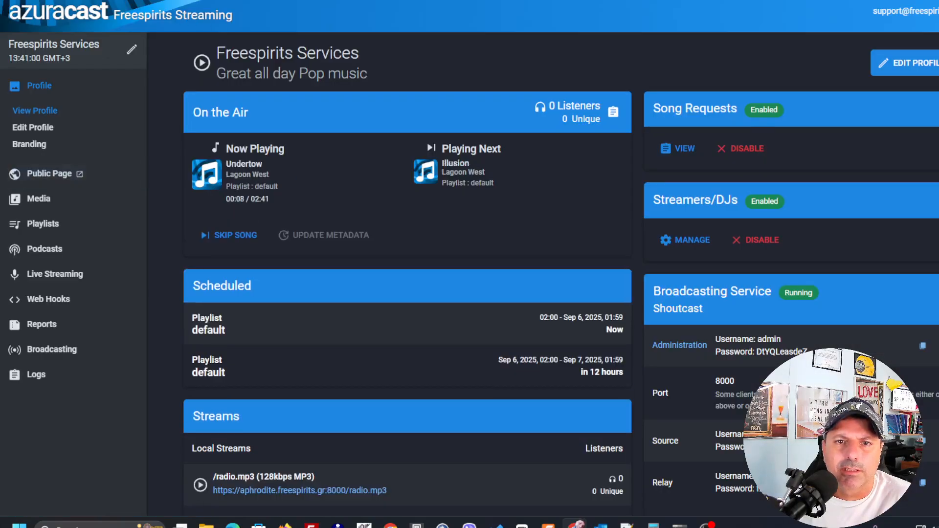
pyautogui.hotkey('ctrl', 'Tab')
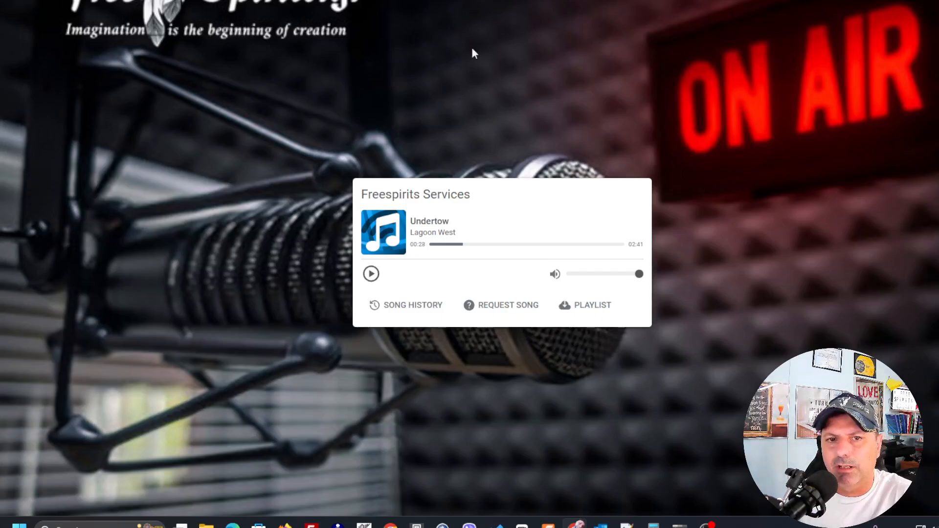
pyautogui.click(132, 1)
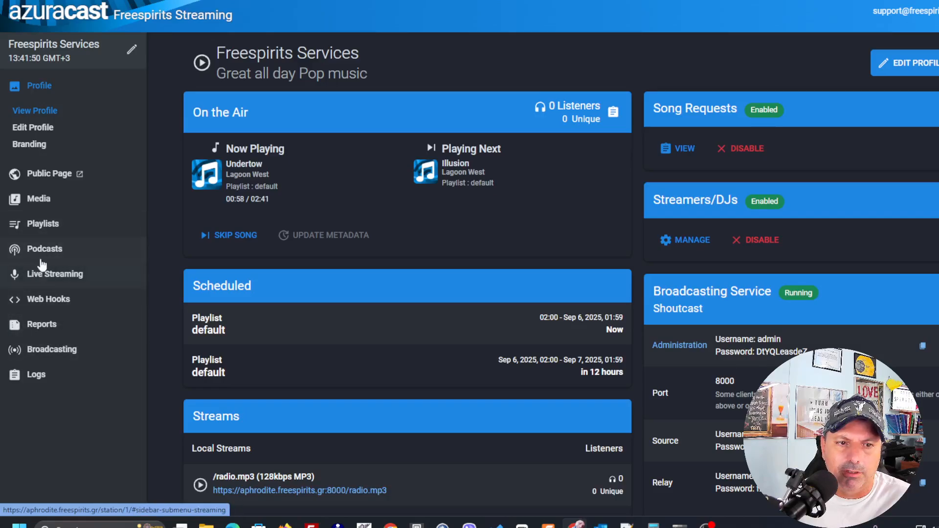
# Open the public page's song request list, close it, and return to the station profile tab
pyautogui.click(52, 174)
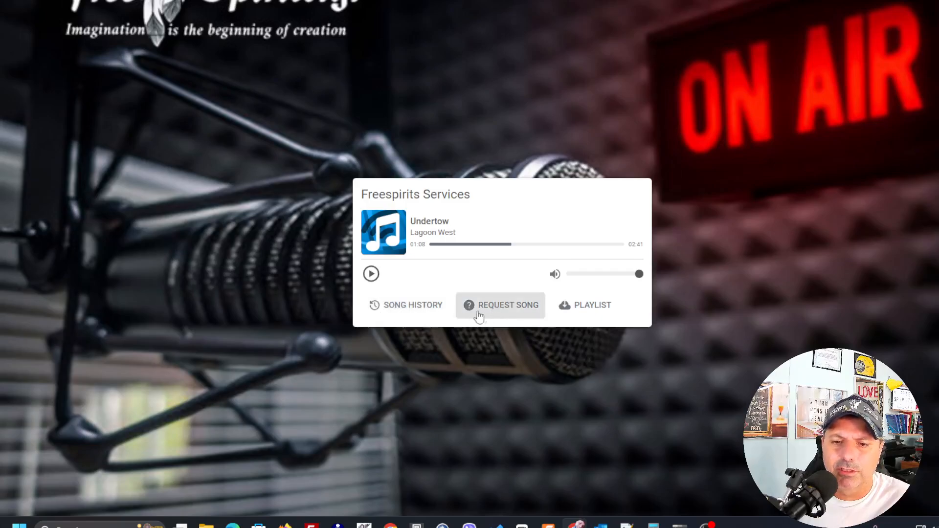
pyautogui.click(497, 314)
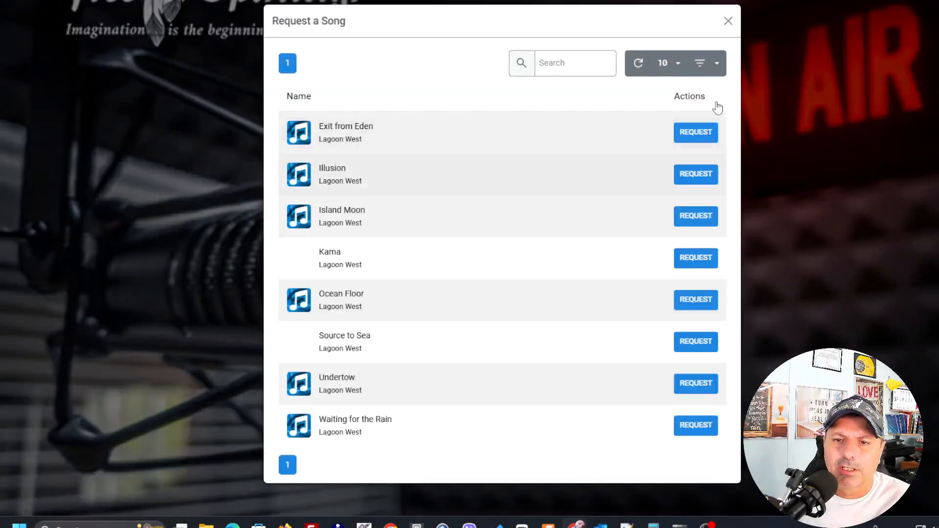
pyautogui.click(728, 23)
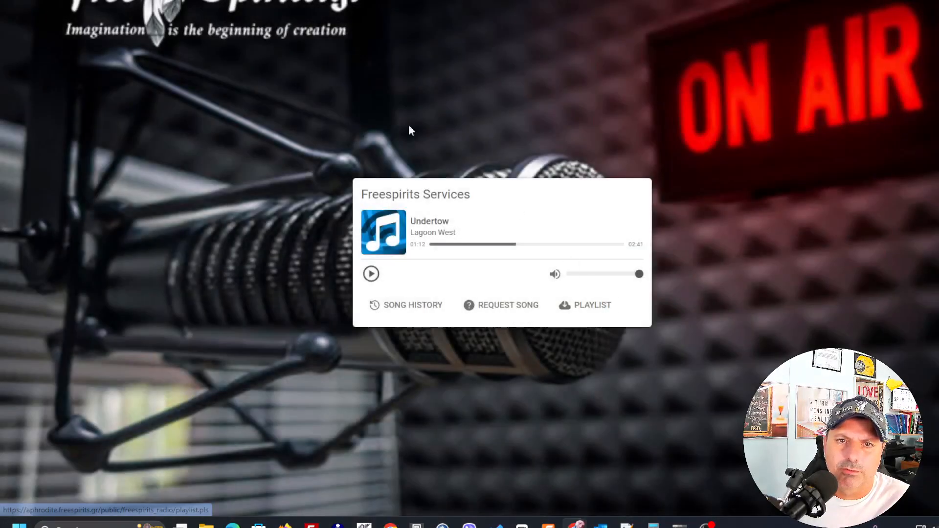
pyautogui.click(294, 1)
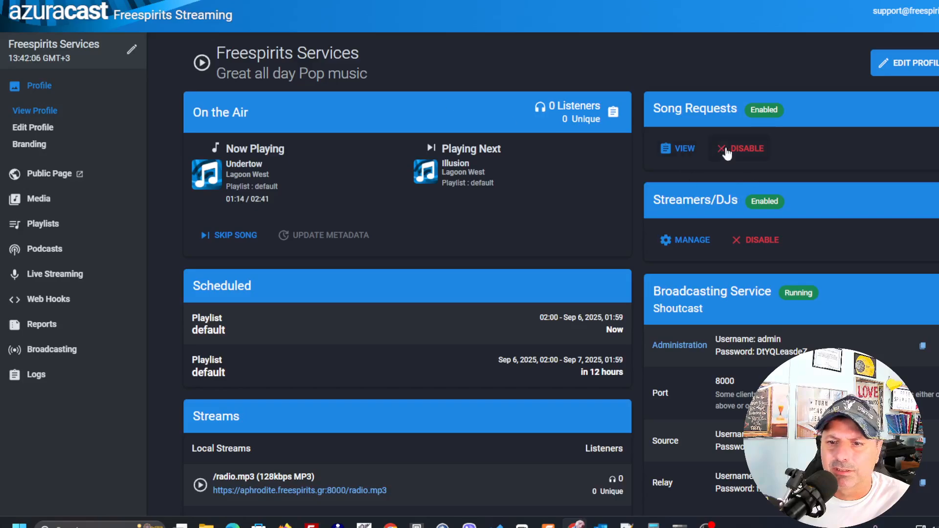